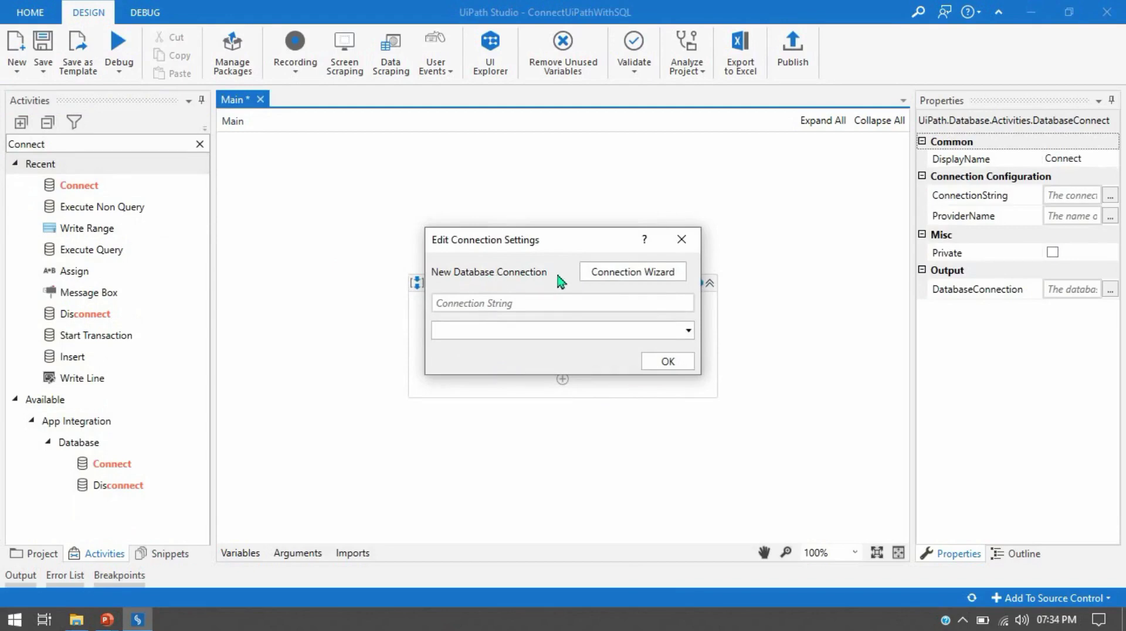
Start the Connection Wizard and choose Microsoft SQL Server as data source with the .NET Framework Data Provider for SQL Server.
{"action": "left_click", "coordinate": [653, 275]}
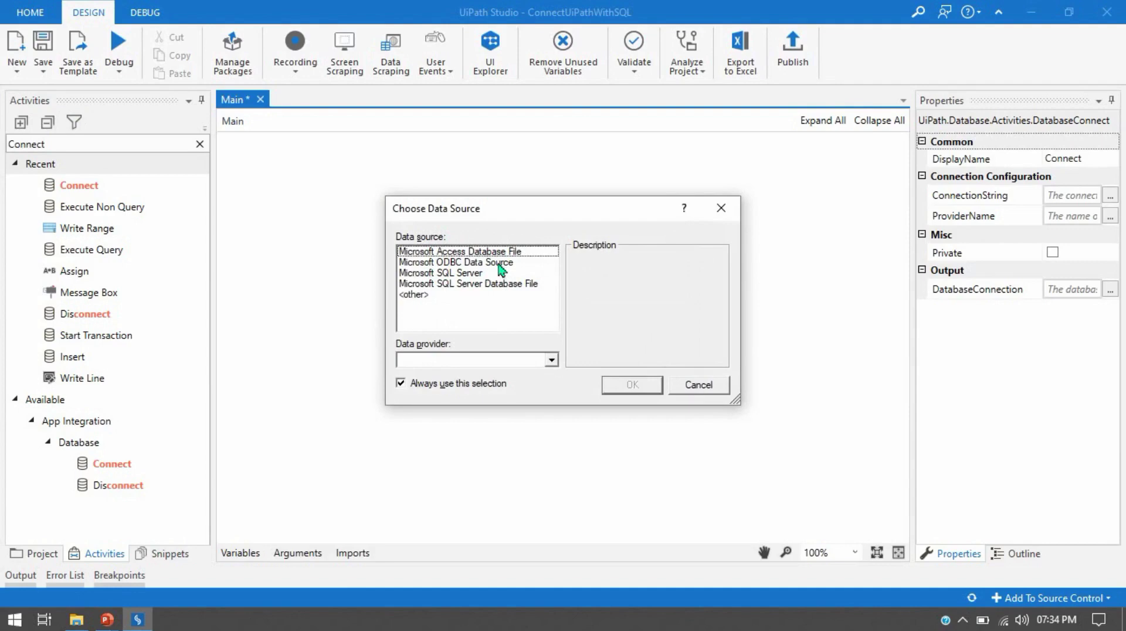
{"action": "left_click", "coordinate": [476, 256]}
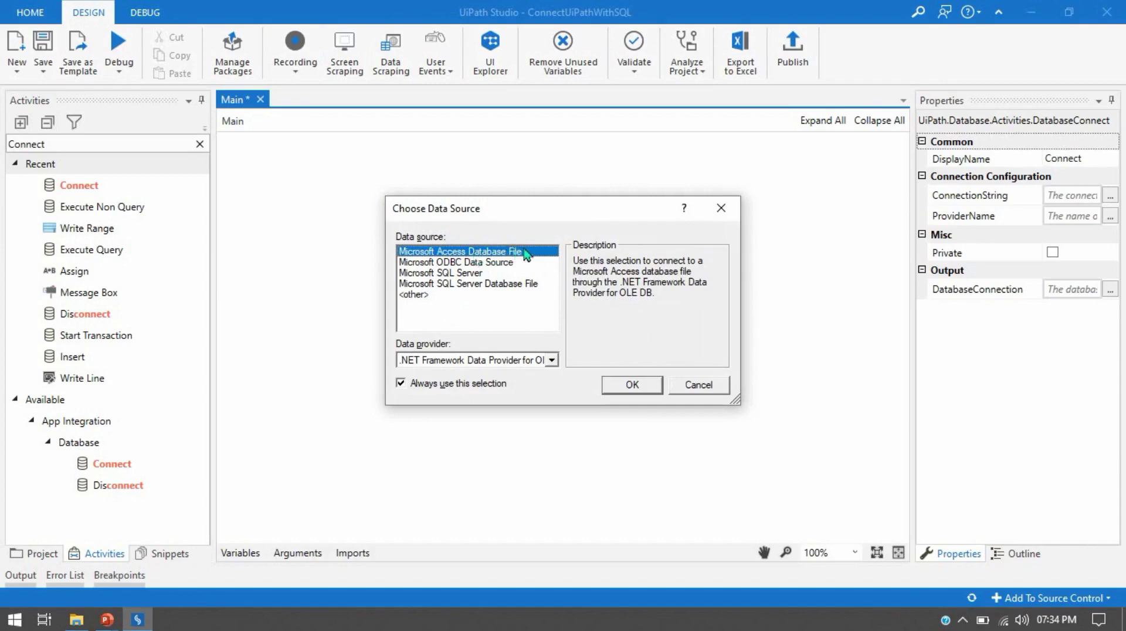
{"action": "left_click", "coordinate": [482, 264]}
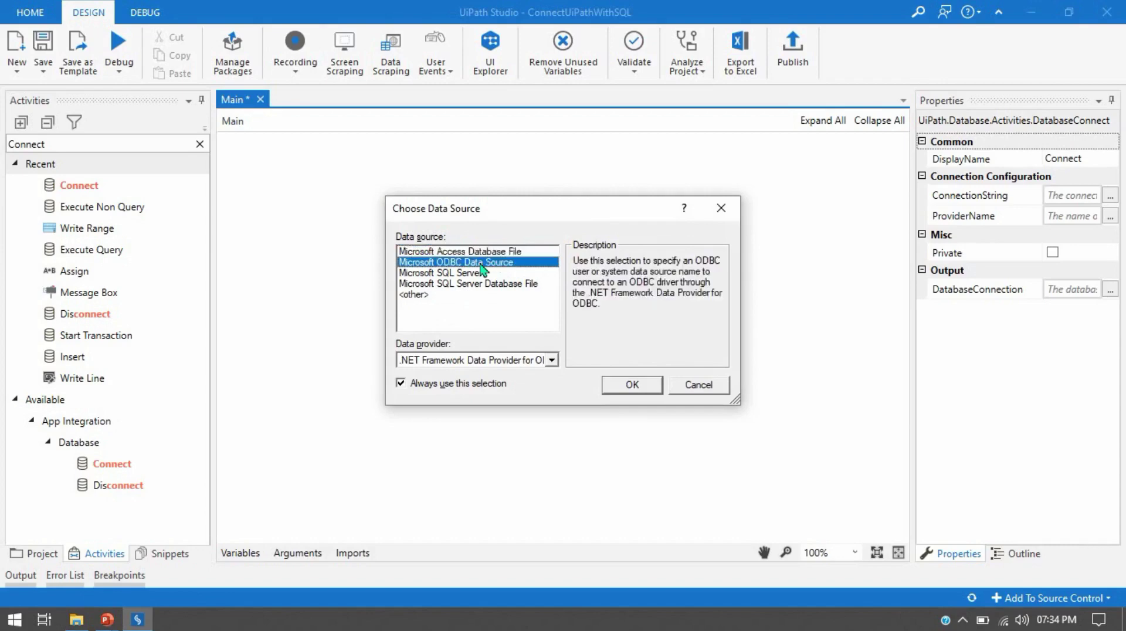
{"action": "left_click", "coordinate": [465, 276]}
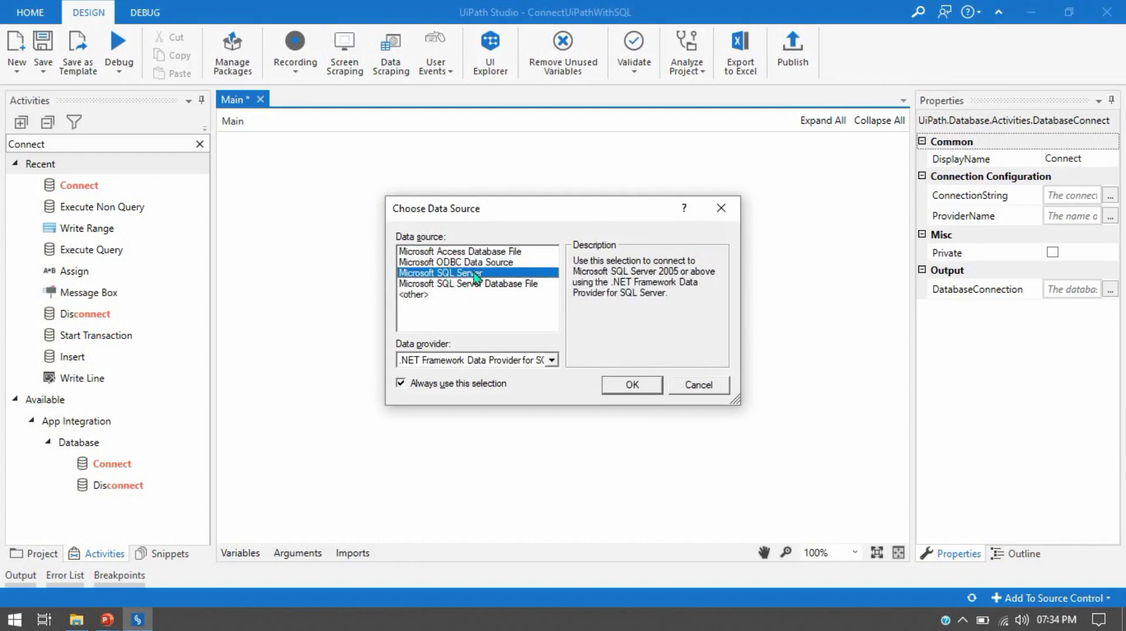
{"action": "left_click", "coordinate": [460, 285]}
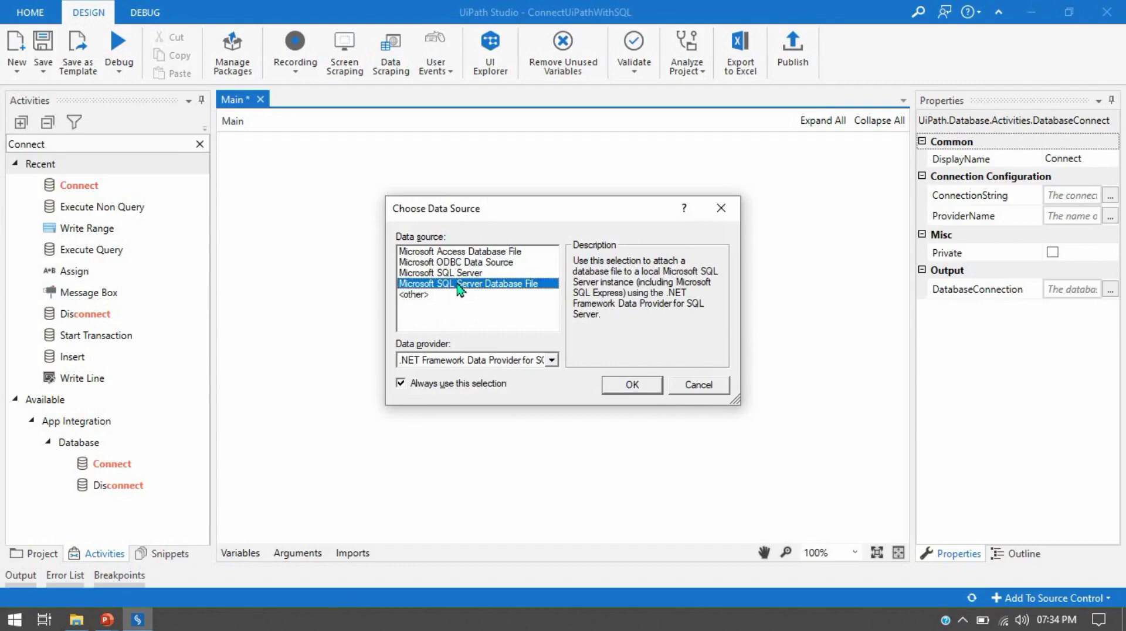
{"action": "left_click", "coordinate": [476, 274]}
{"action": "left_click", "coordinate": [476, 287]}
{"action": "left_click", "coordinate": [475, 276]}
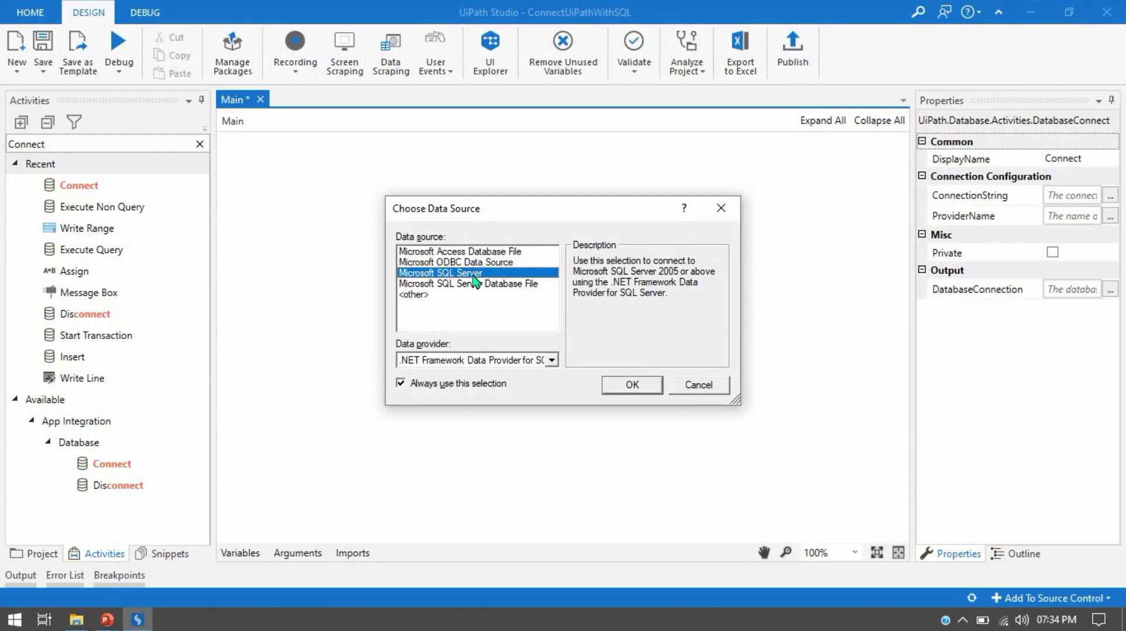
{"action": "left_click", "coordinate": [552, 360]}
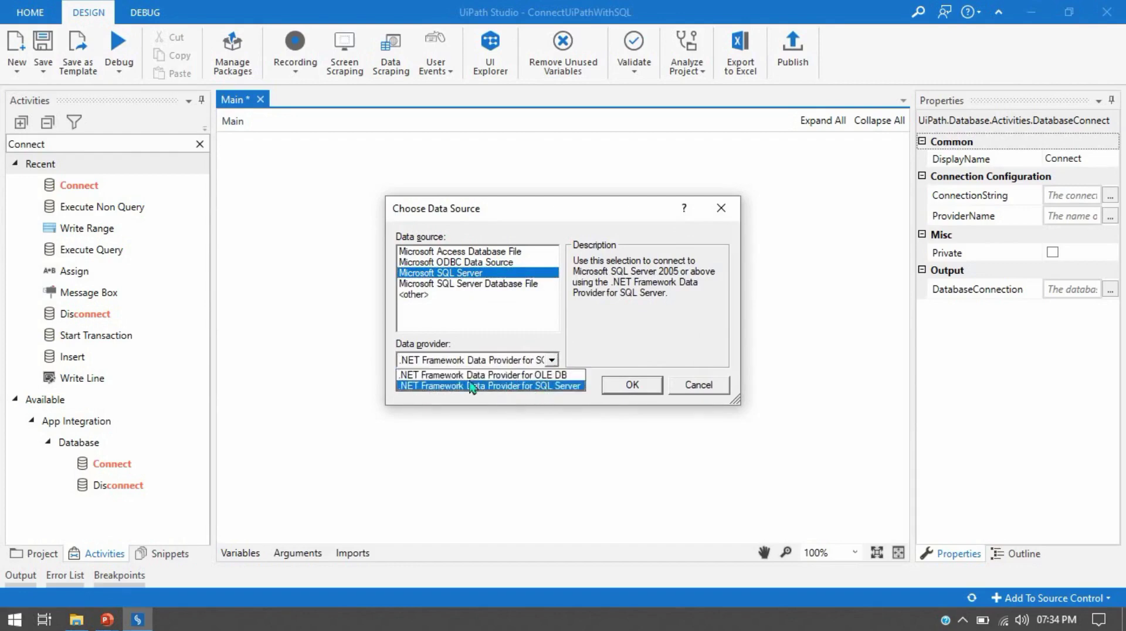
{"action": "left_click", "coordinate": [549, 386]}
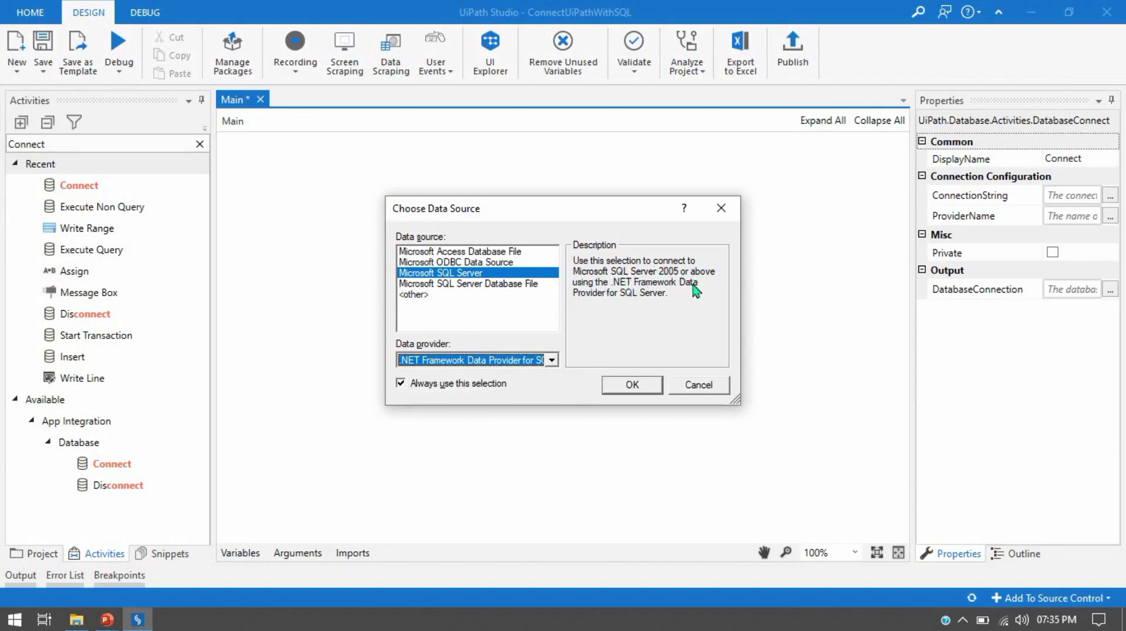
{"action": "left_click", "coordinate": [632, 386]}
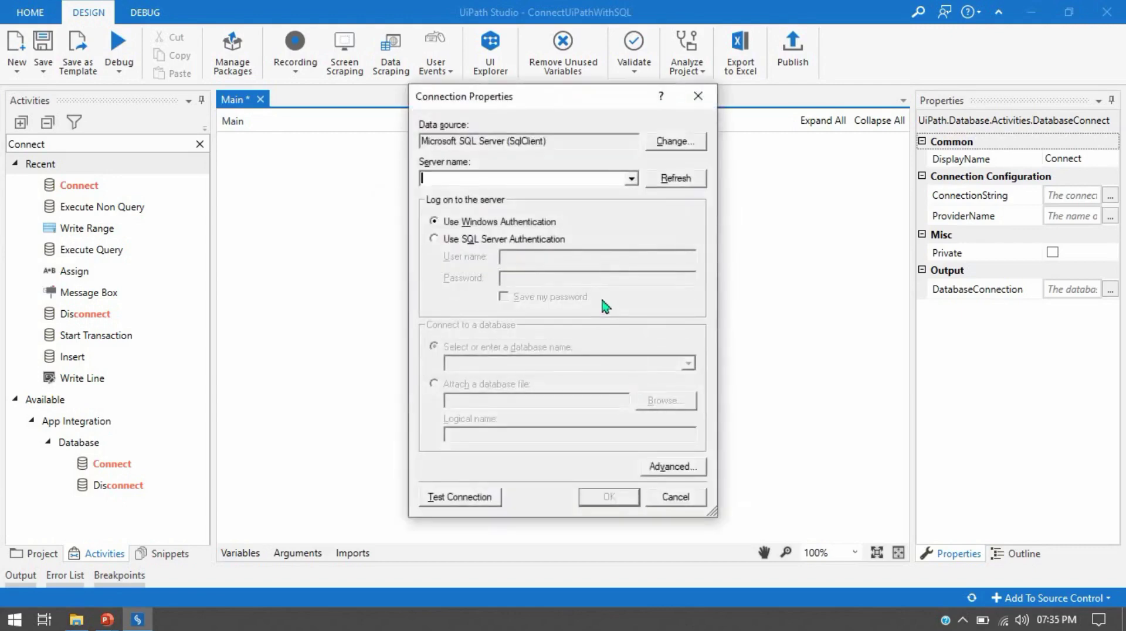
Set the connection's server name to the listed local server followed by the instance name \UIPATHRPA.
{"action": "left_click_drag", "start_coordinate": [462, 104], "coordinate": [527, 127]}
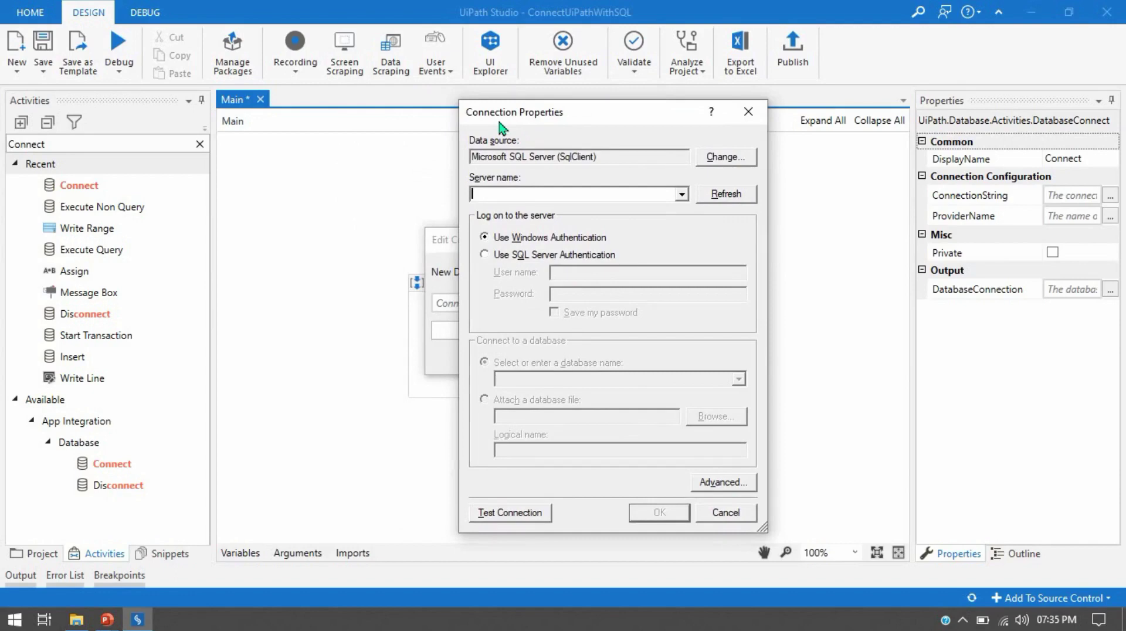
{"action": "left_click_drag", "start_coordinate": [501, 124], "coordinate": [441, 108]}
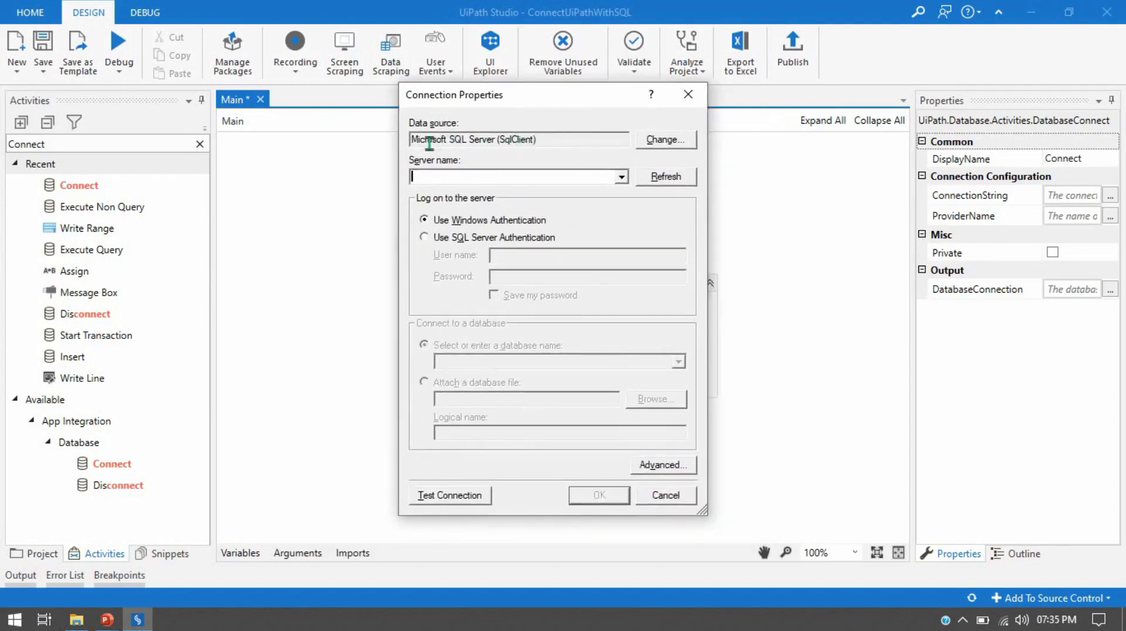
{"action": "left_click_drag", "start_coordinate": [438, 143], "coordinate": [546, 143]}
{"action": "left_click", "coordinate": [547, 142]}
{"action": "left_click", "coordinate": [621, 177]}
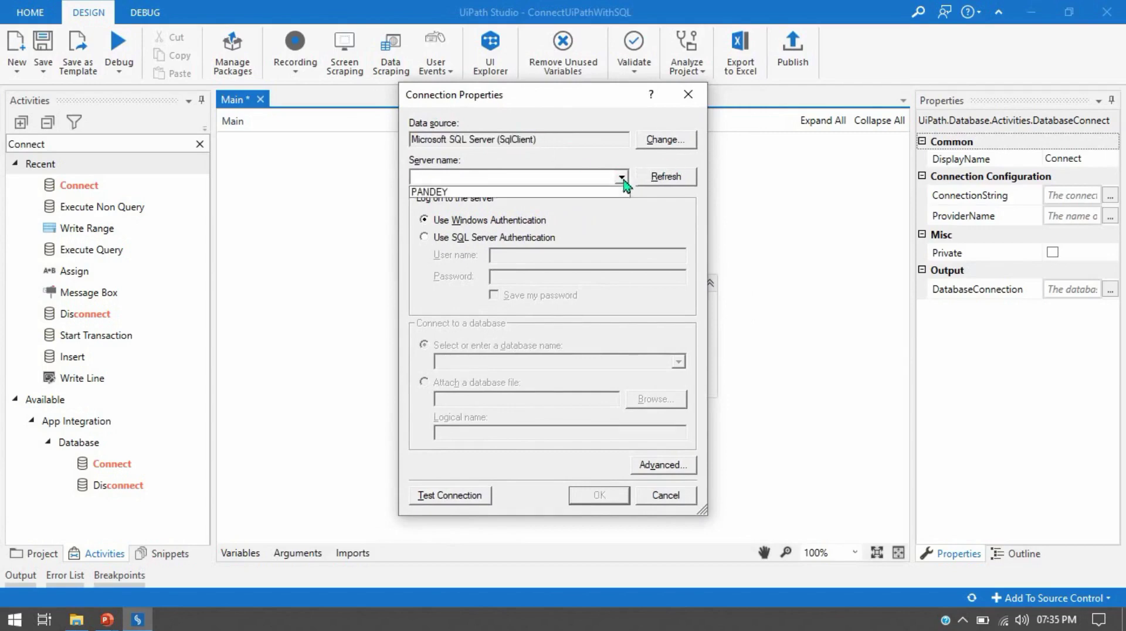
{"action": "left_click", "coordinate": [578, 192]}
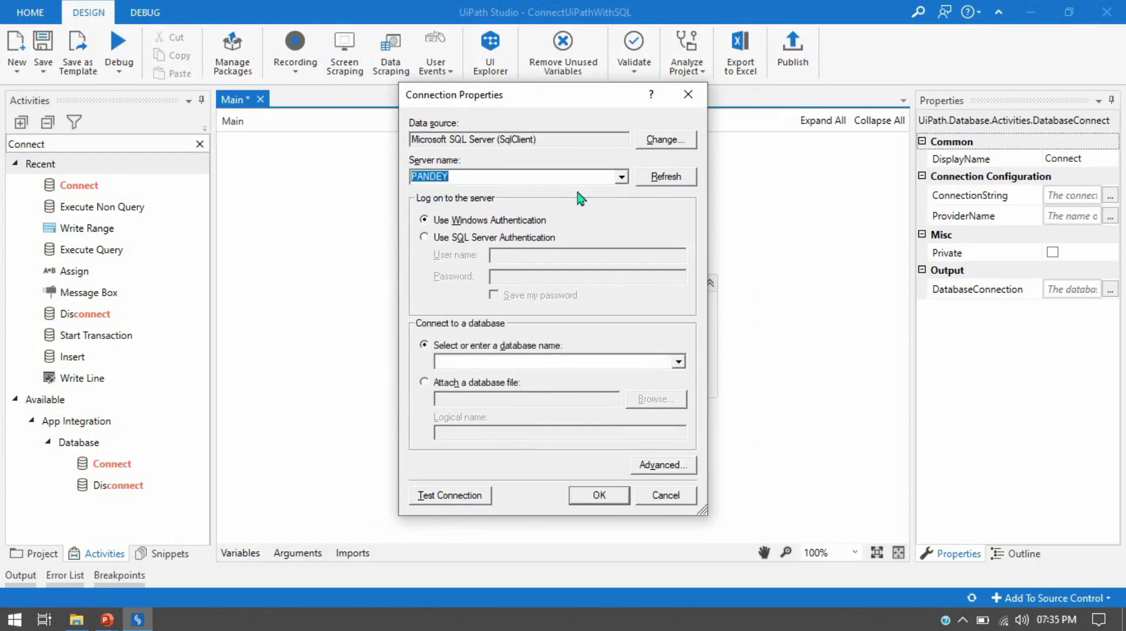
{"action": "left_click", "coordinate": [578, 192]}
{"action": "type", "text": "\\UIP"}
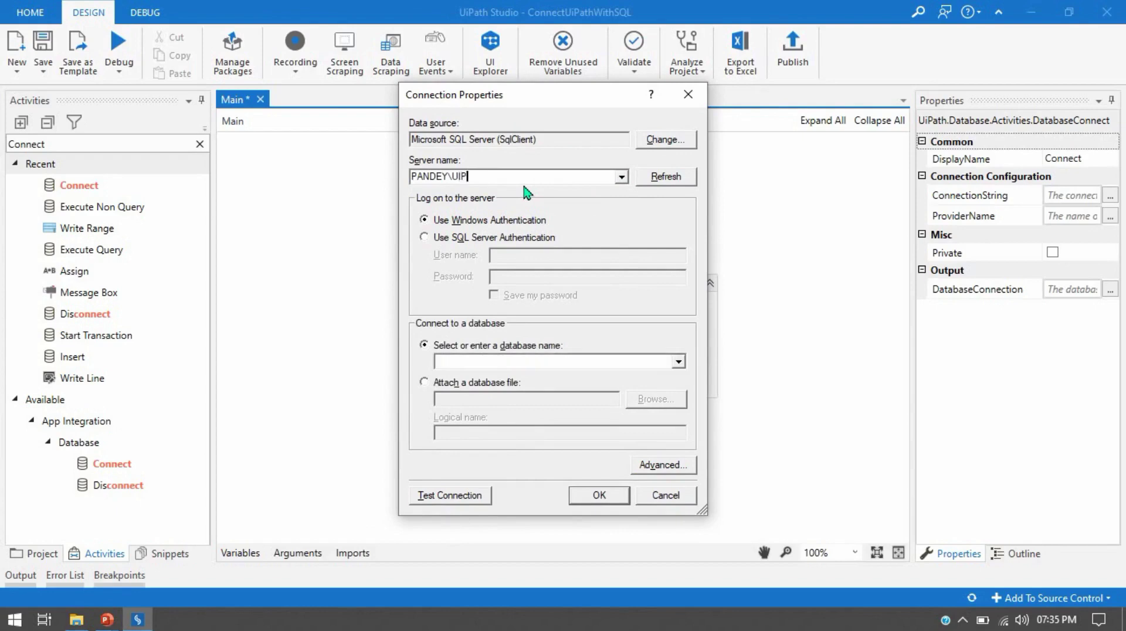
{"action": "type", "text": "ATHRPA"}
Open Microsoft SQL Server Management Studio, check the server name in its connection dialog, and switch back to UiPath Studio.
{"action": "left_click", "coordinate": [12, 622]}
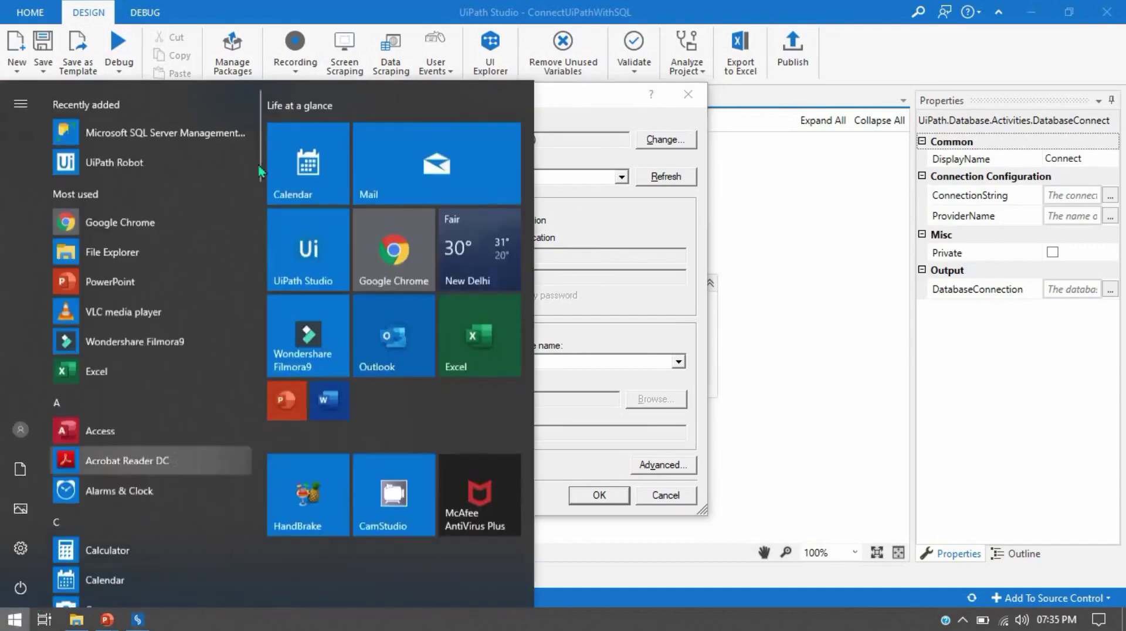
{"action": "left_click", "coordinate": [162, 134]}
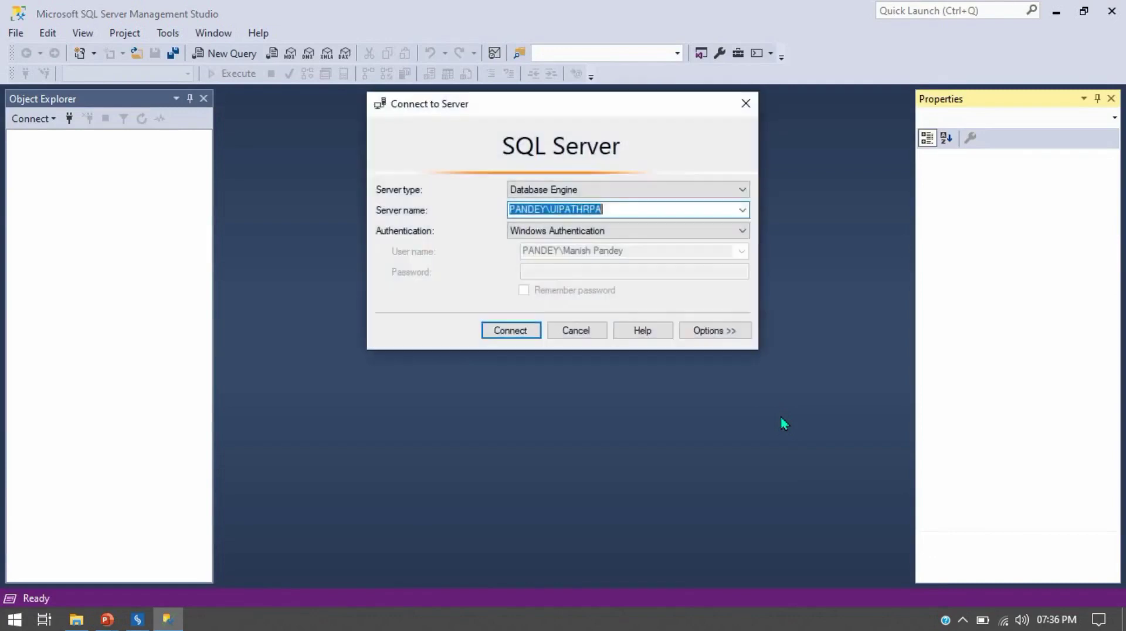
{"action": "left_click", "coordinate": [590, 210]}
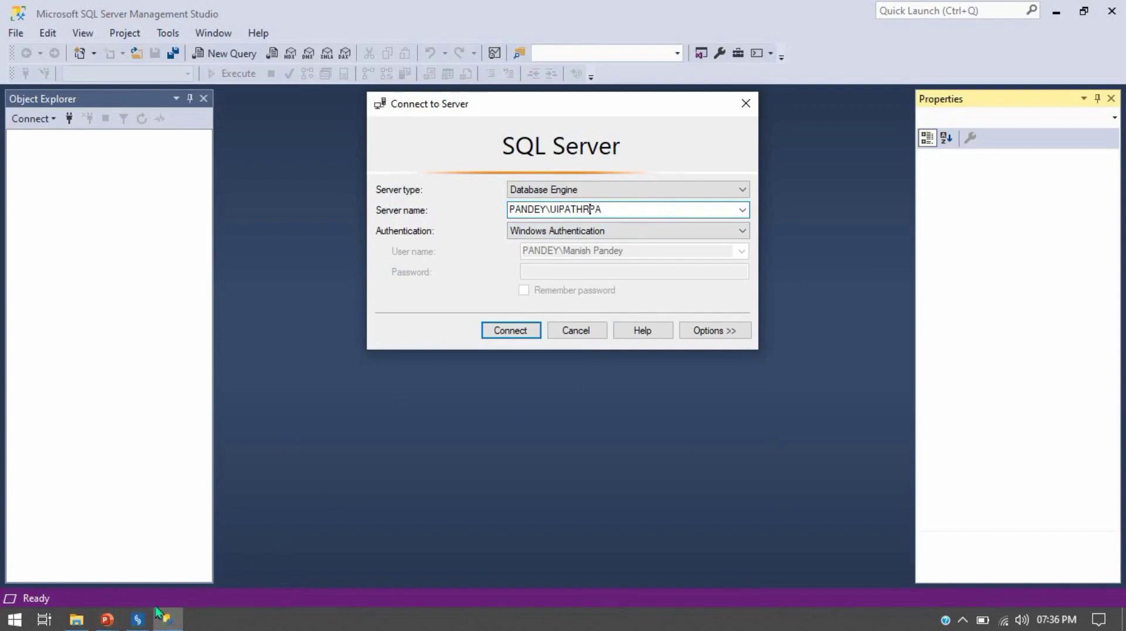
{"action": "left_click", "coordinate": [137, 626]}
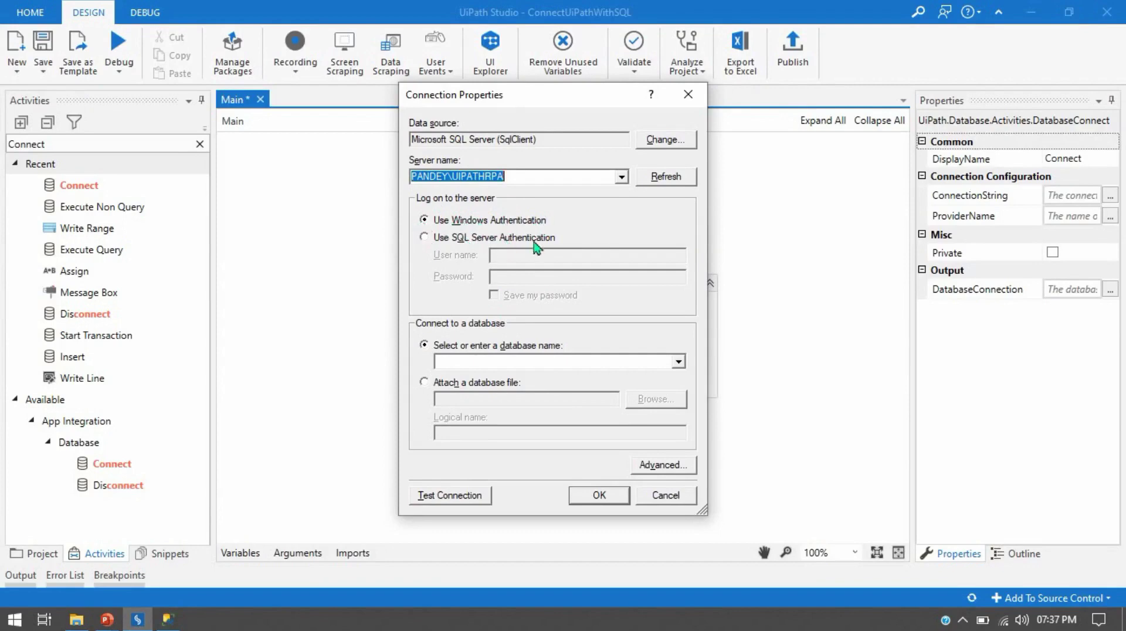
{"action": "left_click", "coordinate": [452, 222]}
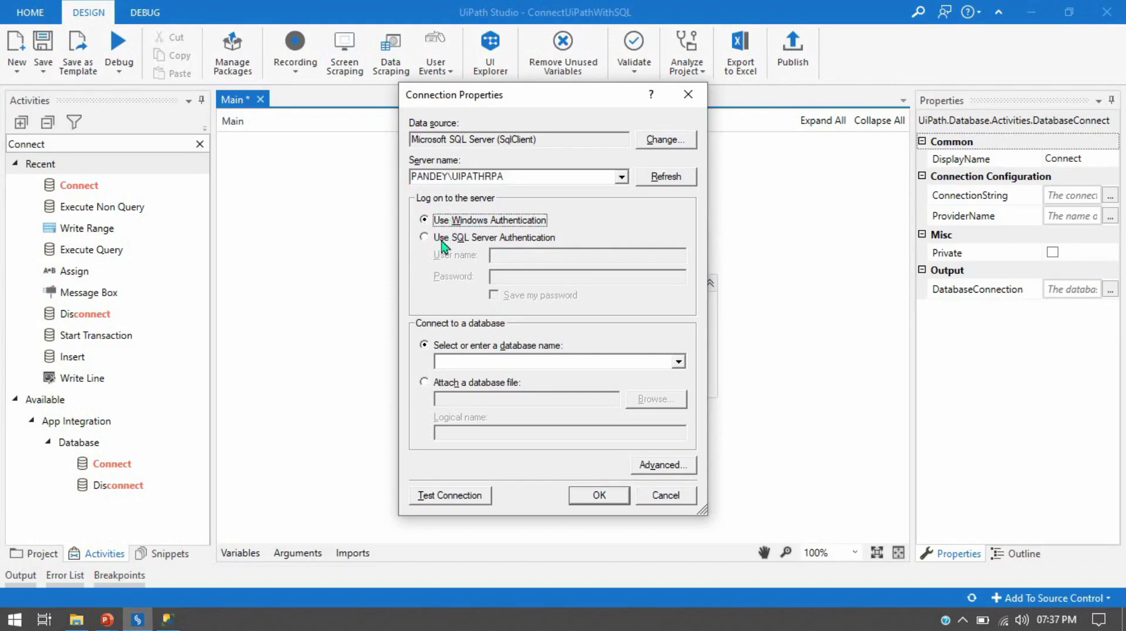
{"action": "left_click", "coordinate": [463, 241]}
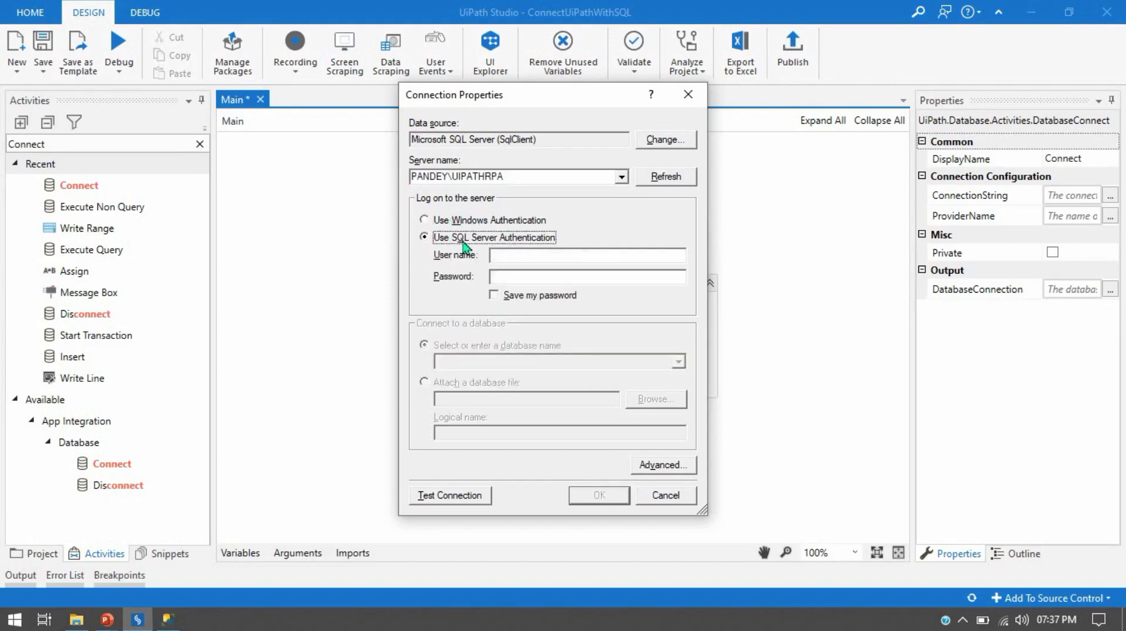
{"action": "left_click", "coordinate": [512, 257]}
{"action": "left_click", "coordinate": [510, 276]}
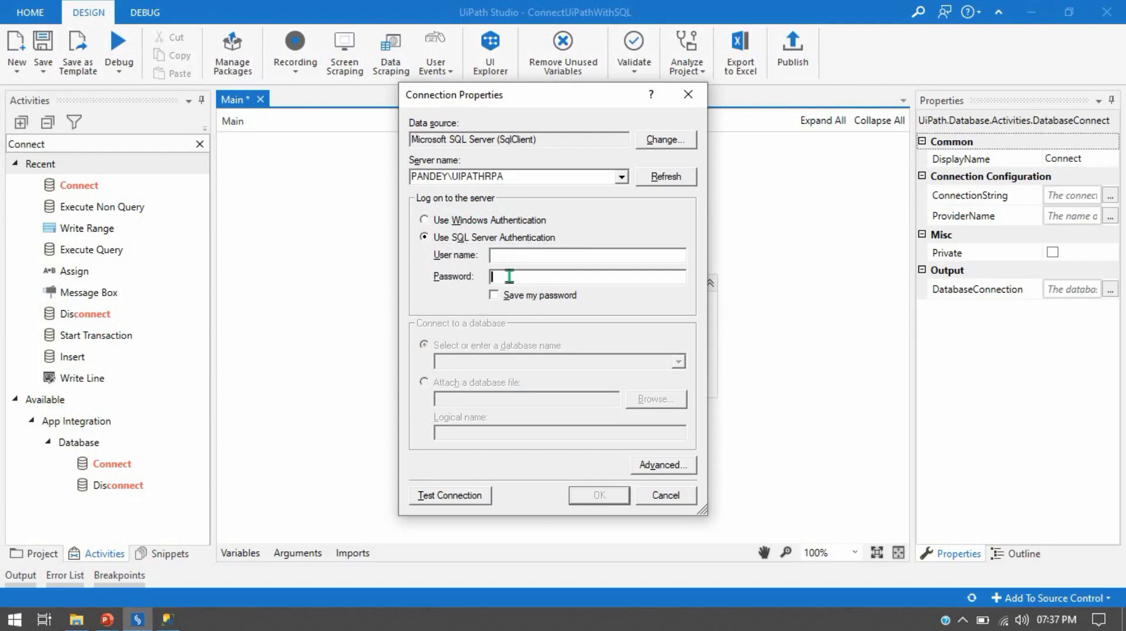
{"action": "left_click", "coordinate": [513, 256]}
Use Windows Authentication for the server logon and select UiPathRPA as the database.
{"action": "left_click", "coordinate": [432, 222]}
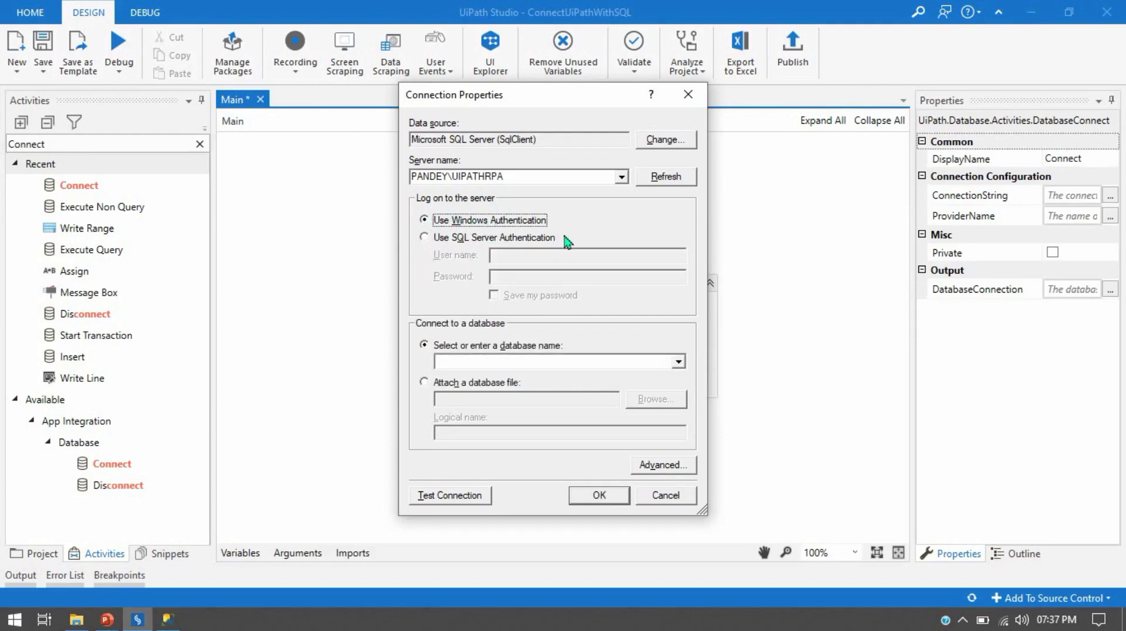
{"action": "left_click", "coordinate": [683, 367]}
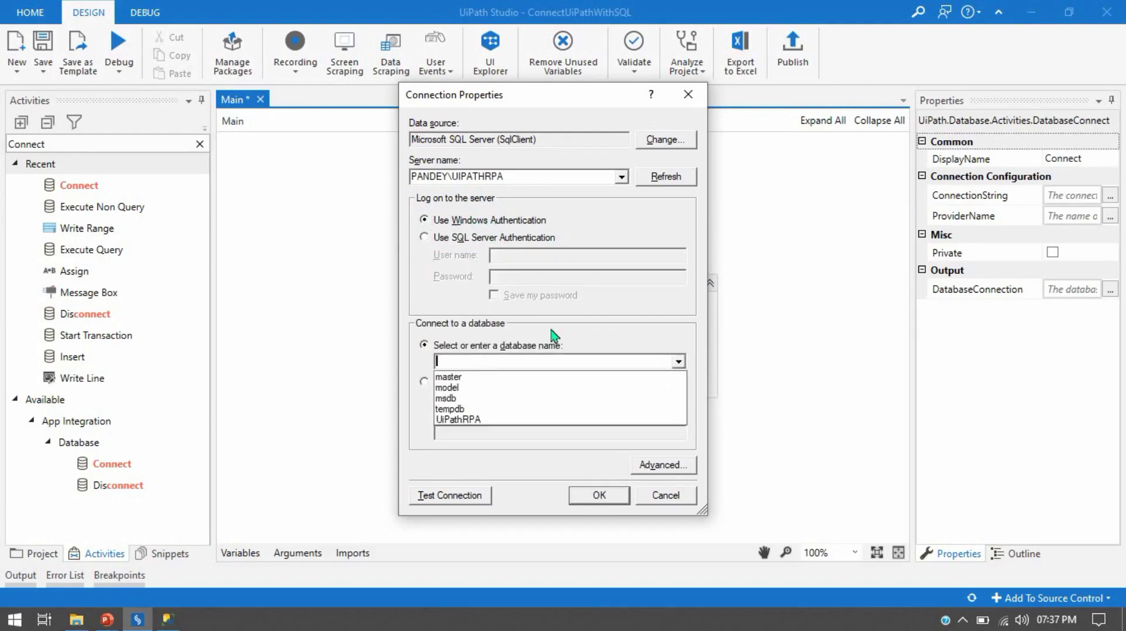
{"action": "left_click", "coordinate": [472, 419]}
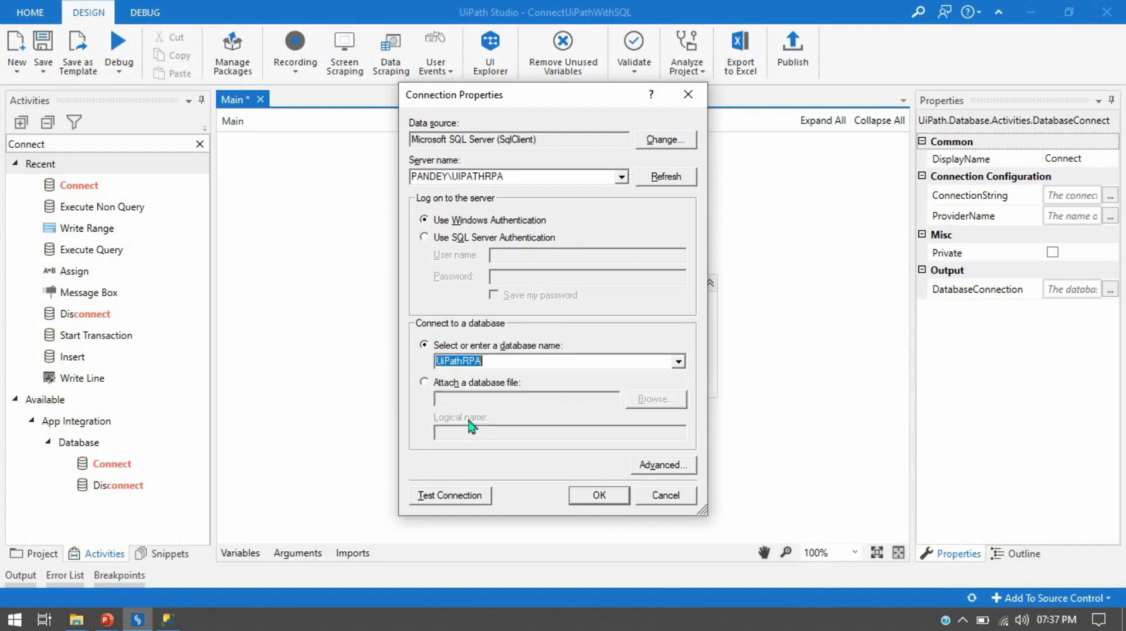
Connect to the server in SQL Server Management Studio, locate the UiPathRPA database, and switch back to UiPath Studio.
{"action": "left_click", "coordinate": [169, 620]}
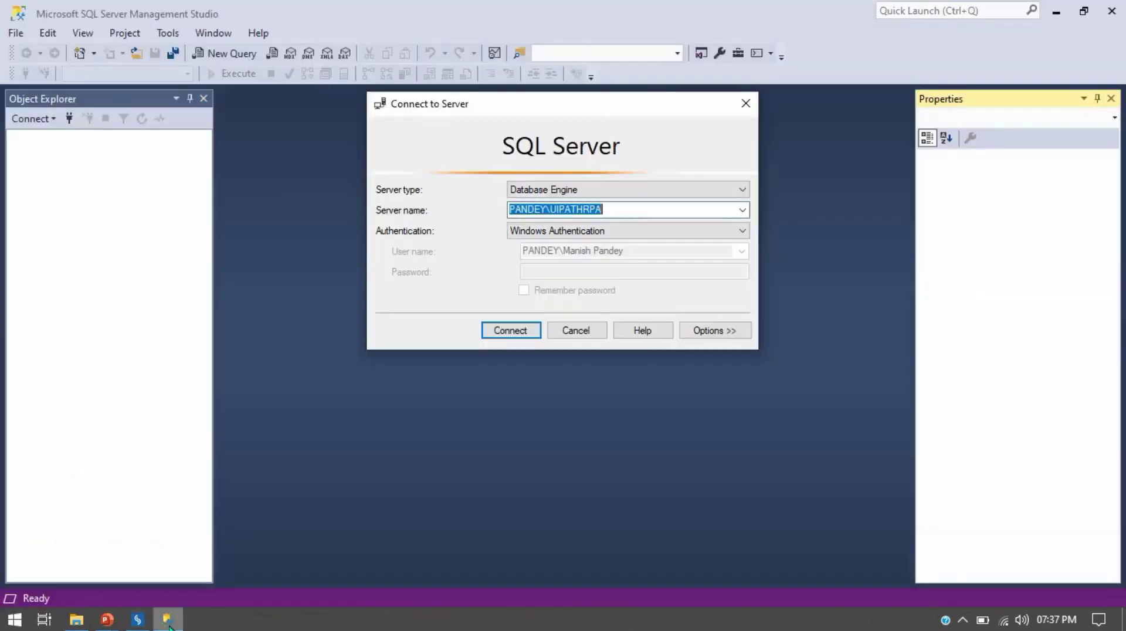
{"action": "left_click", "coordinate": [525, 333]}
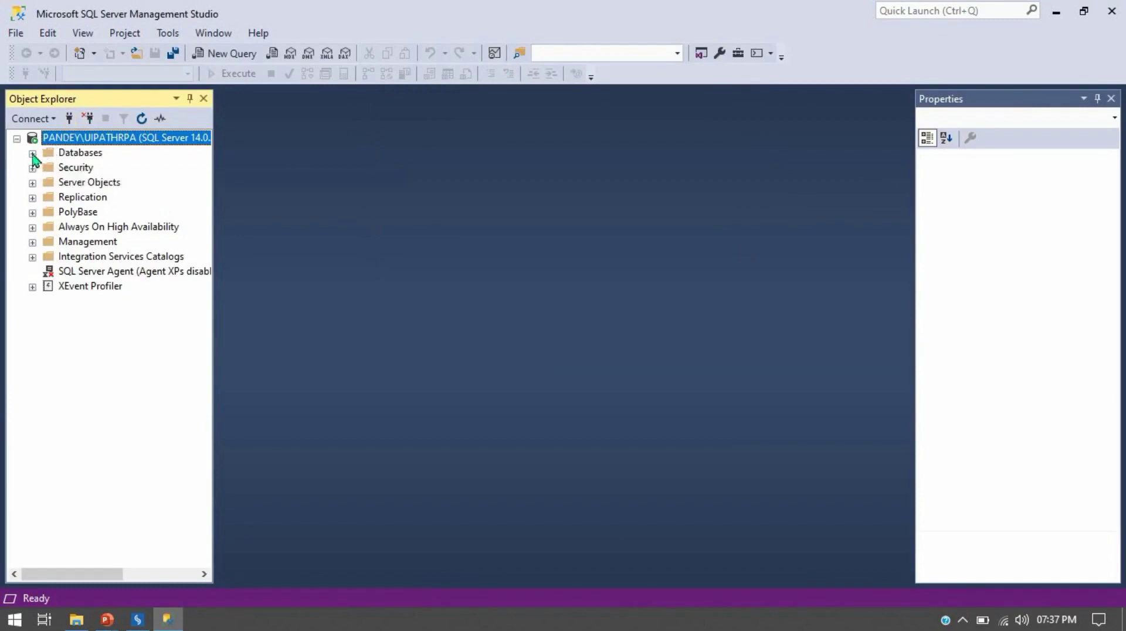
{"action": "left_click", "coordinate": [32, 154]}
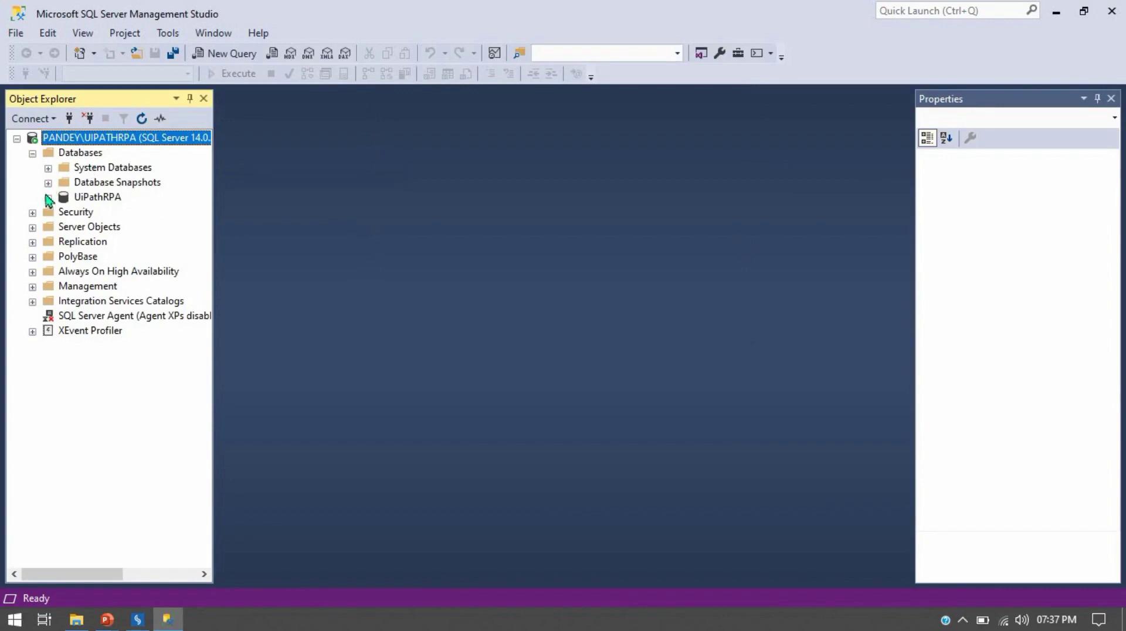
{"action": "left_click", "coordinate": [87, 203]}
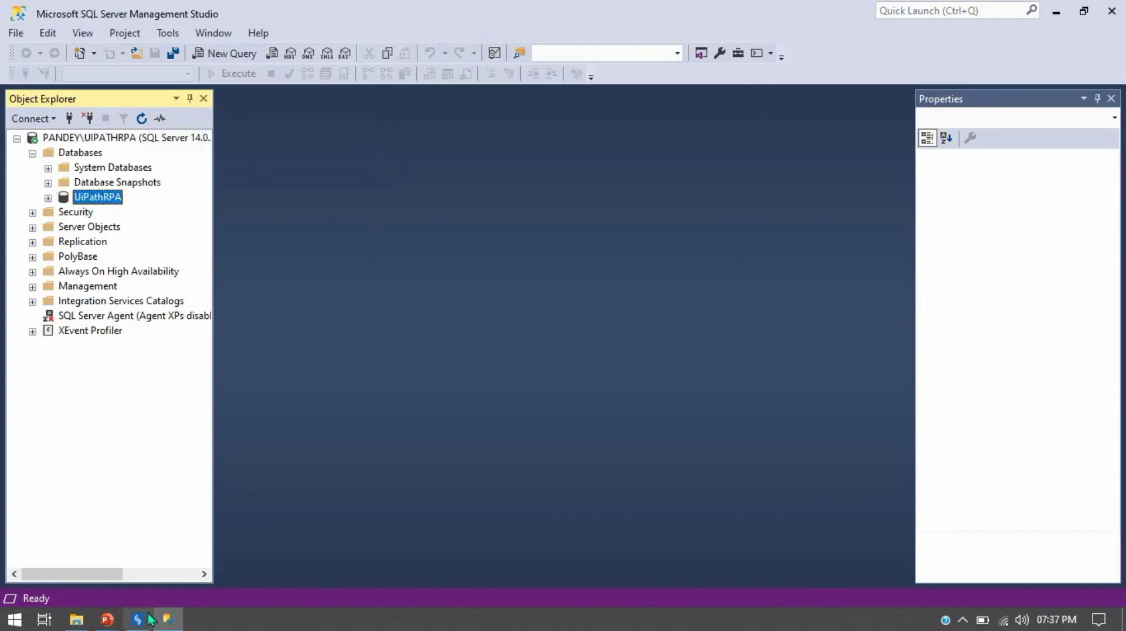
{"action": "left_click", "coordinate": [167, 620]}
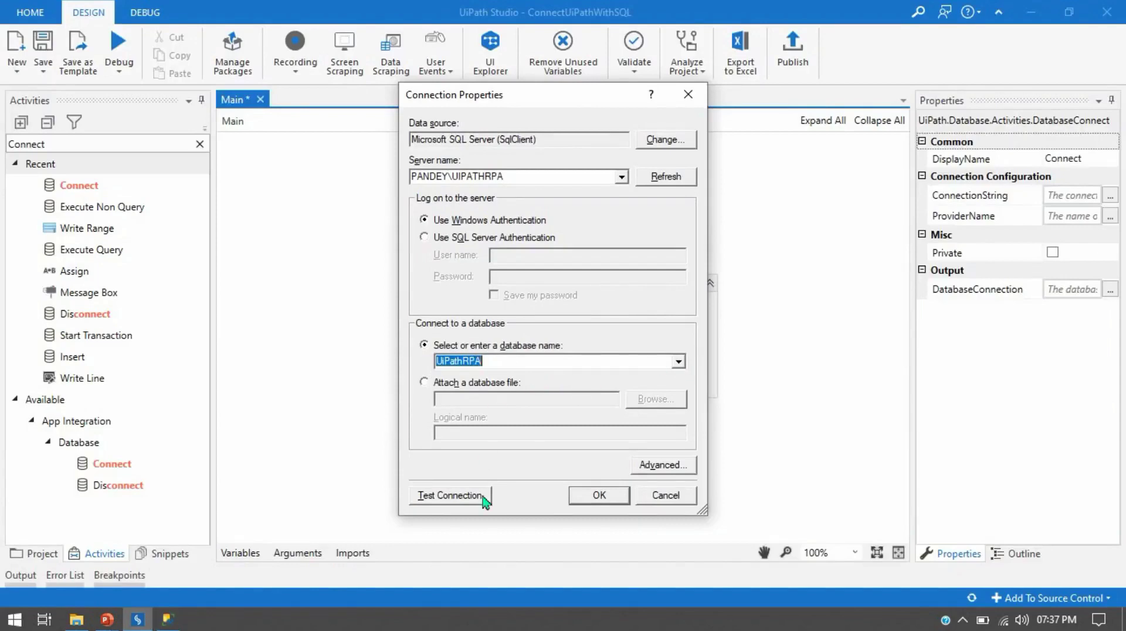
Test the database connection and accept the connection properties.
{"action": "left_click", "coordinate": [446, 500]}
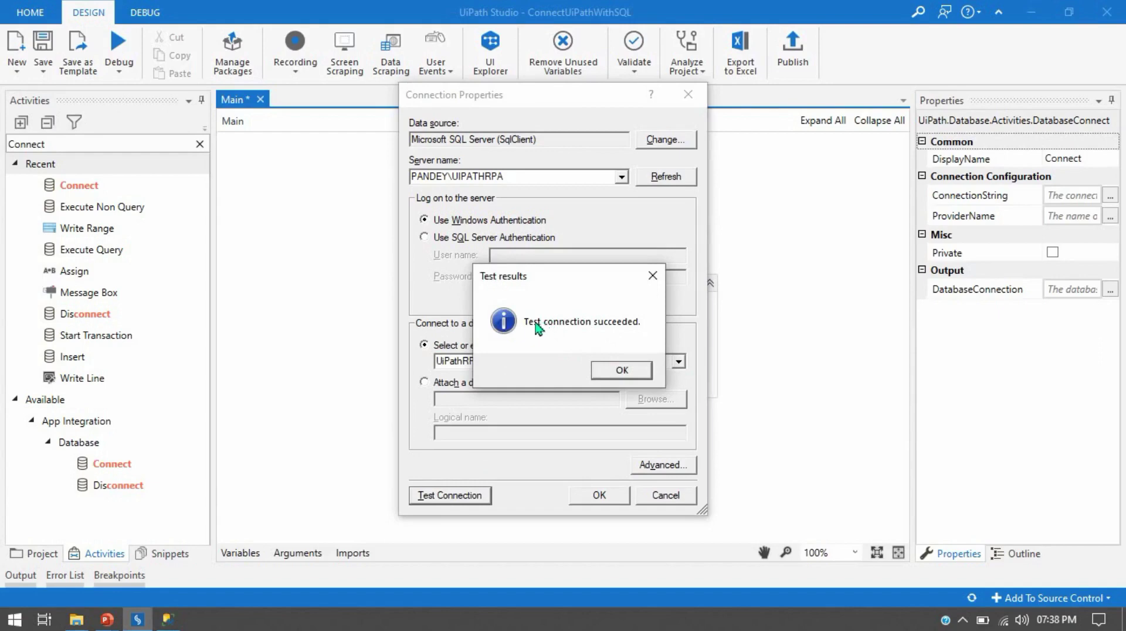
{"action": "left_click", "coordinate": [623, 370]}
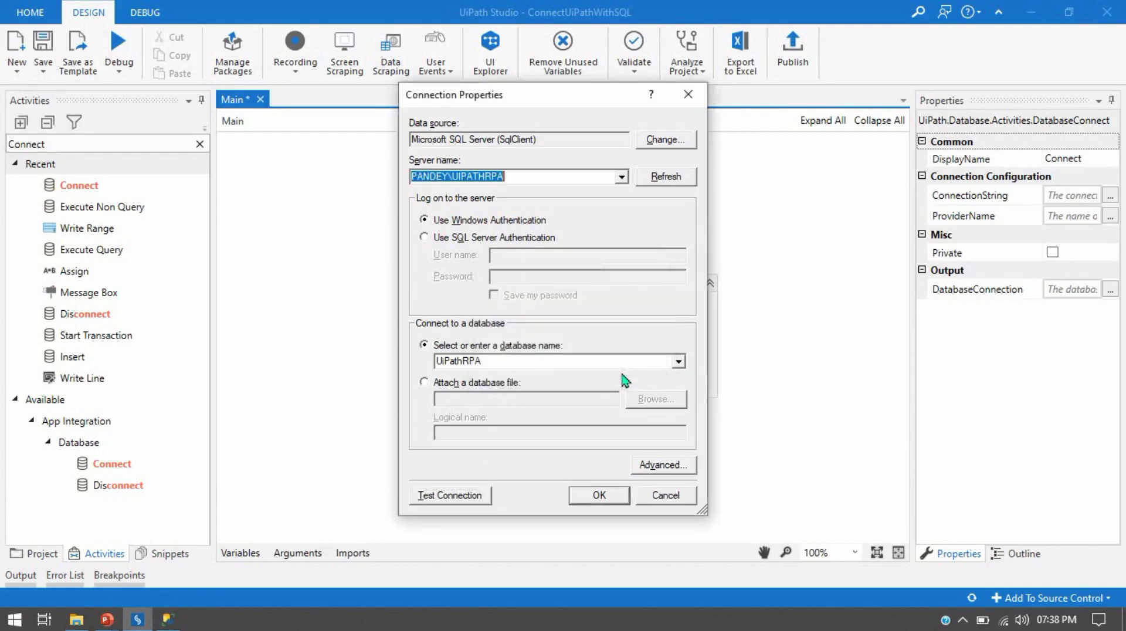
{"action": "left_click", "coordinate": [599, 498]}
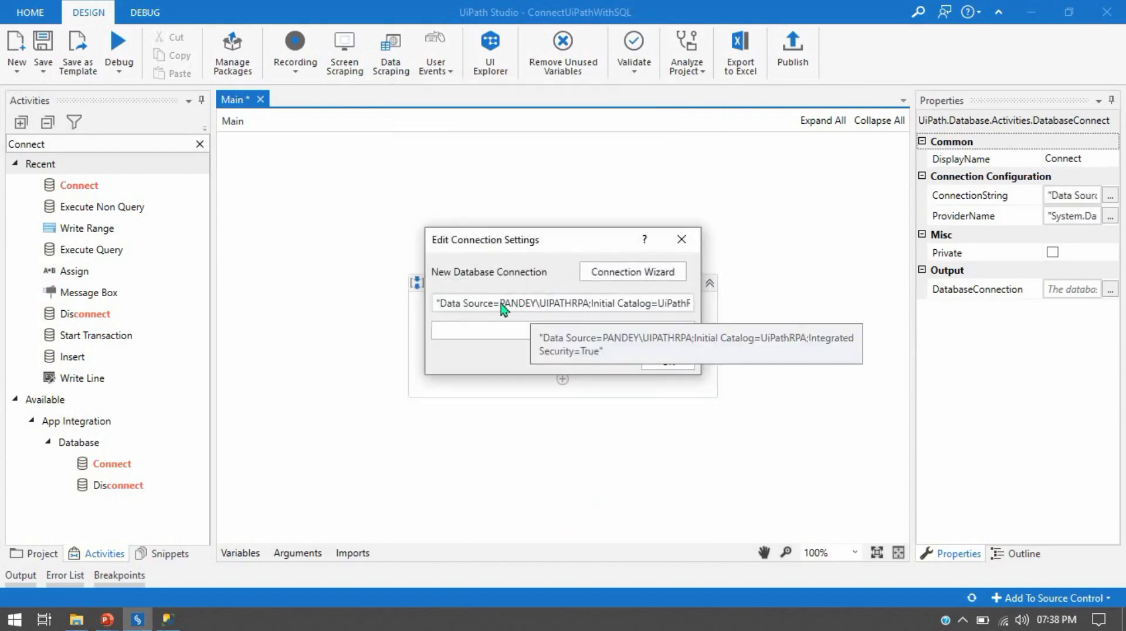
Set the connection's provider to System.Data.SqlClient and confirm the connection settings.
{"action": "left_click", "coordinate": [614, 336]}
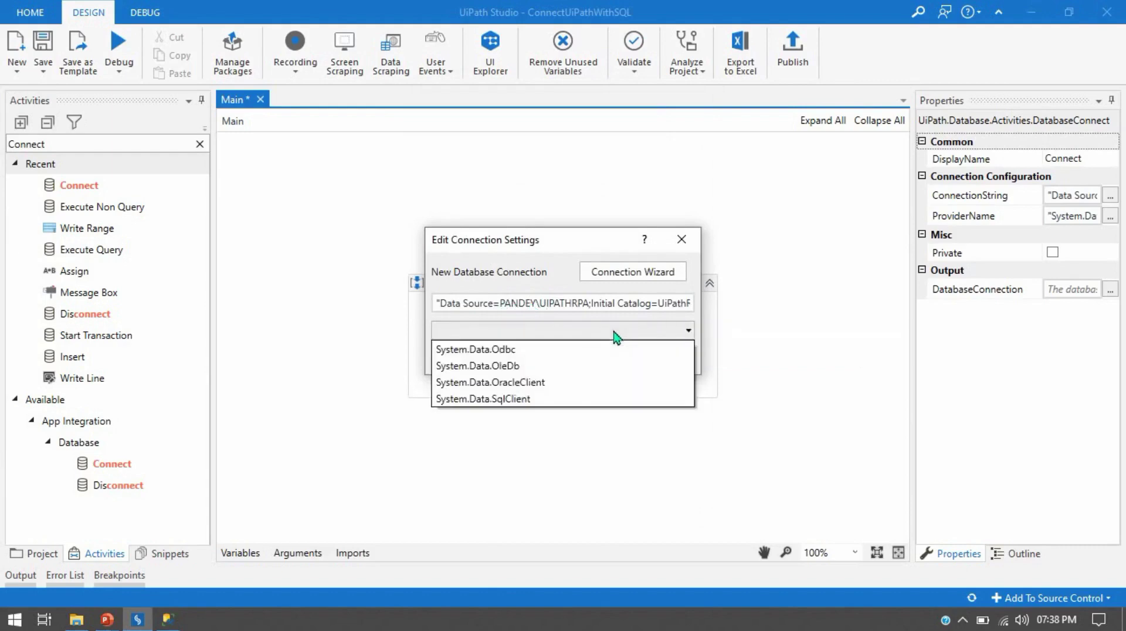
{"action": "left_click", "coordinate": [535, 400]}
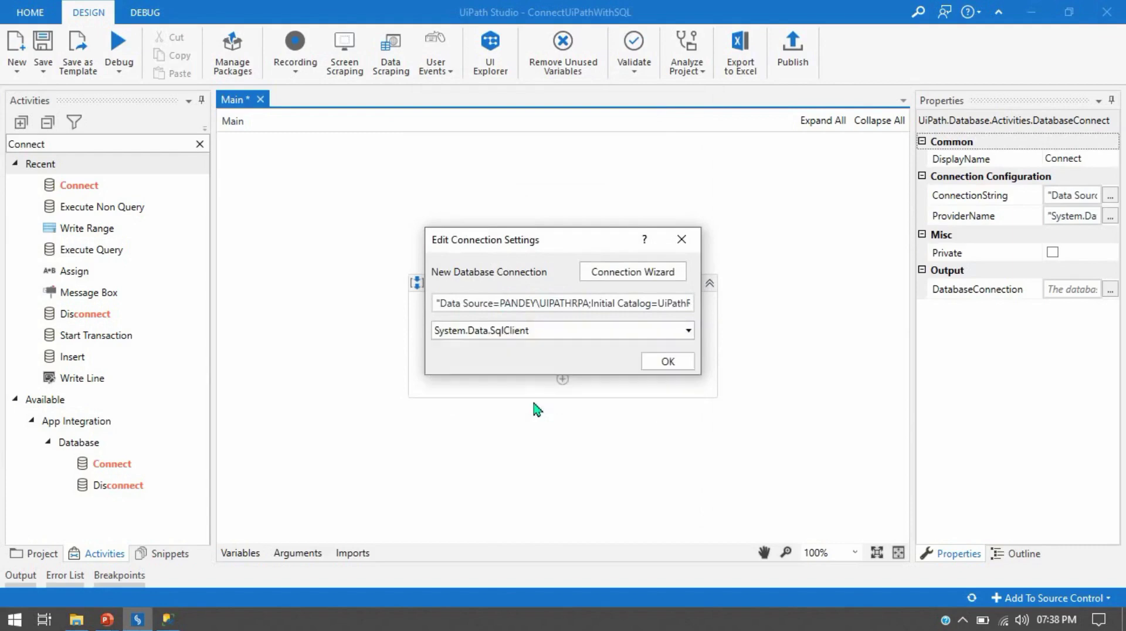
{"action": "left_click", "coordinate": [668, 362]}
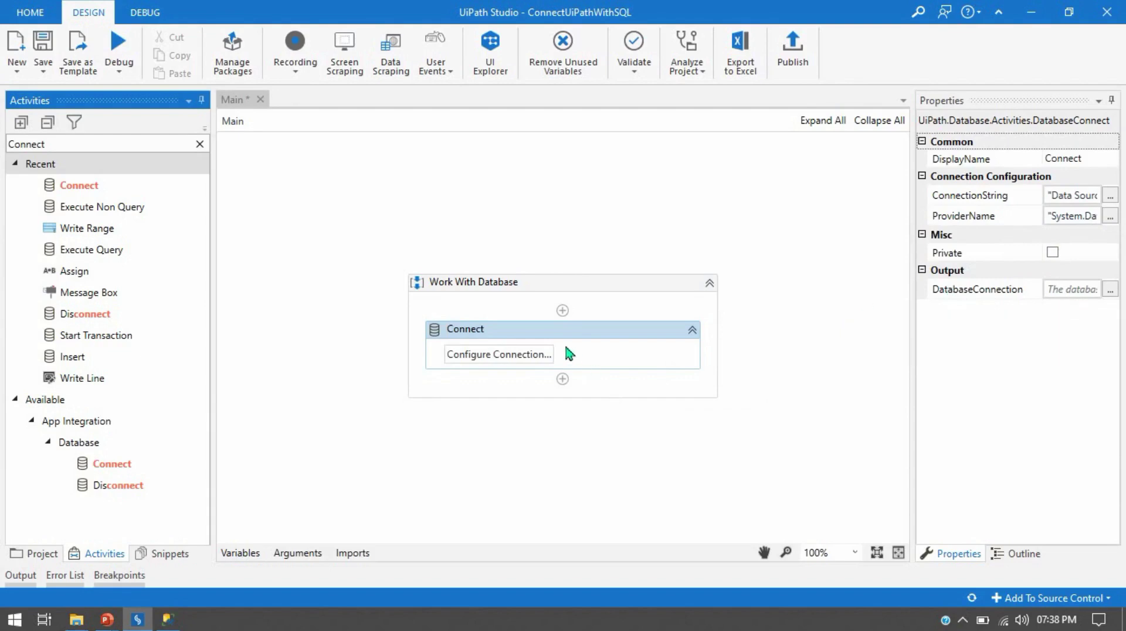
Create a variable named ConnectionString as the DatabaseConnection output of the Connect activity.
{"action": "left_click", "coordinate": [647, 347]}
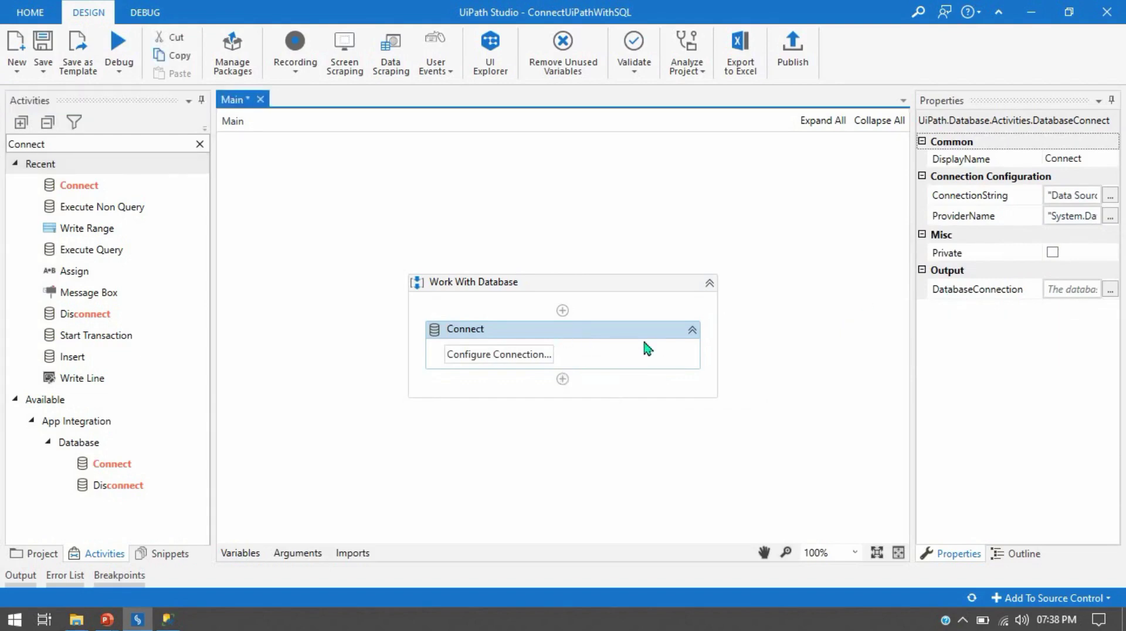
{"action": "left_click", "coordinate": [1074, 292]}
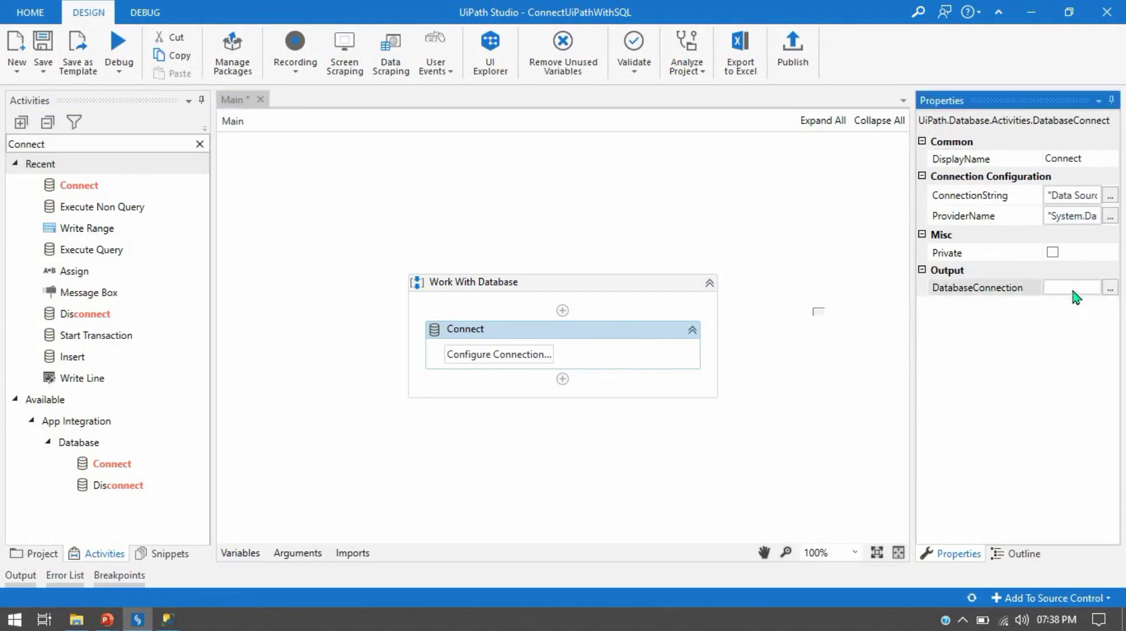
{"action": "key", "text": "ctrl+k"}
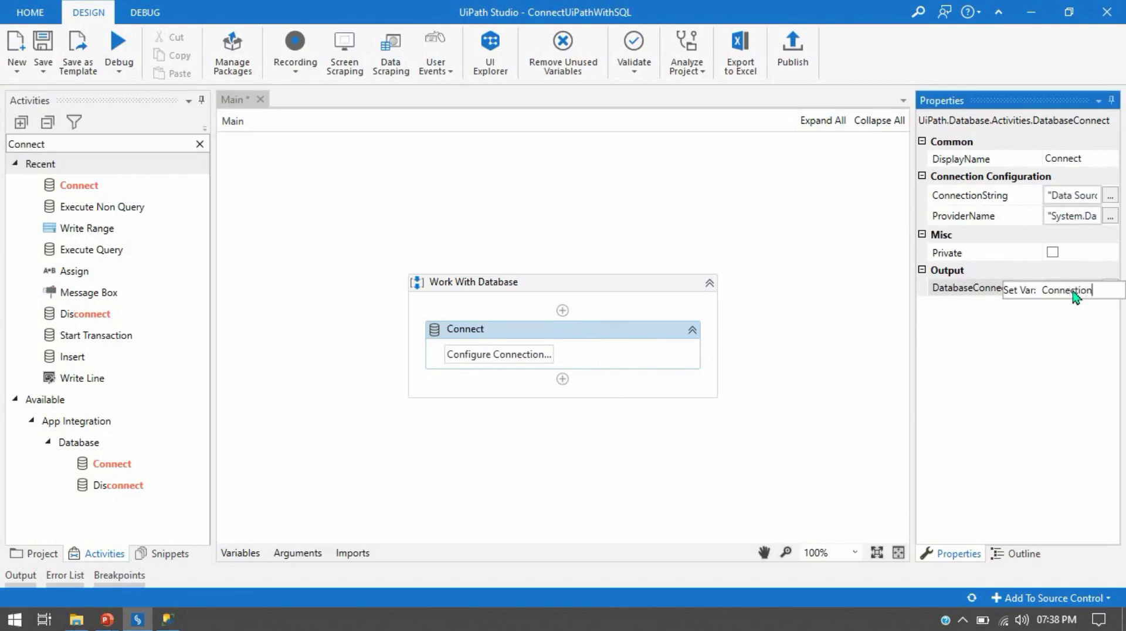
{"action": "key", "text": "Return"}
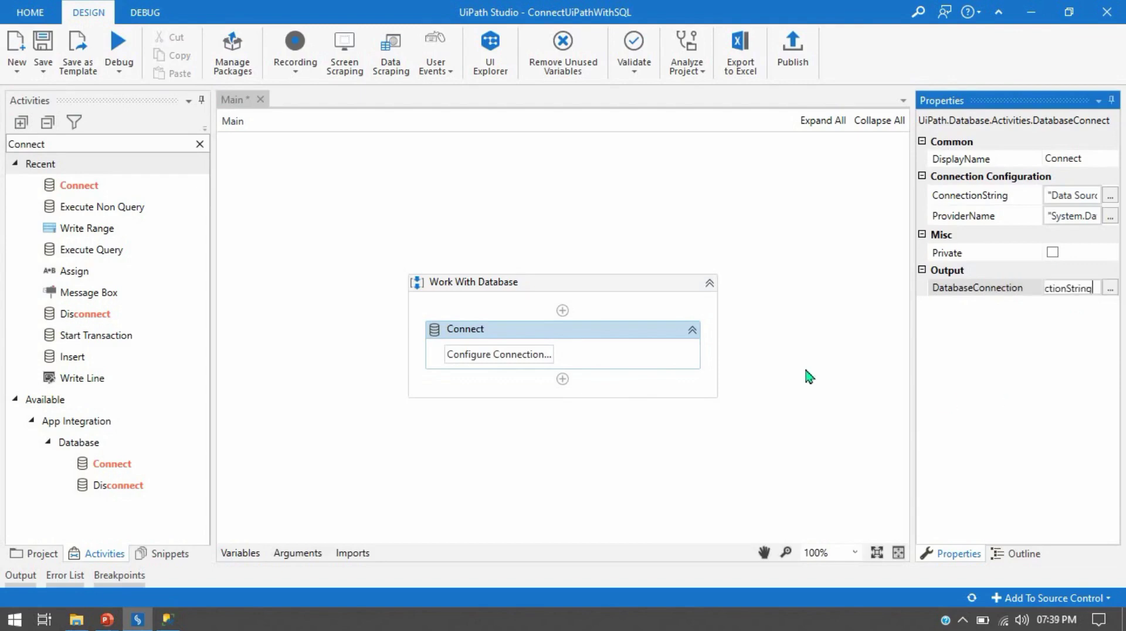
{"action": "left_click", "coordinate": [1043, 301]}
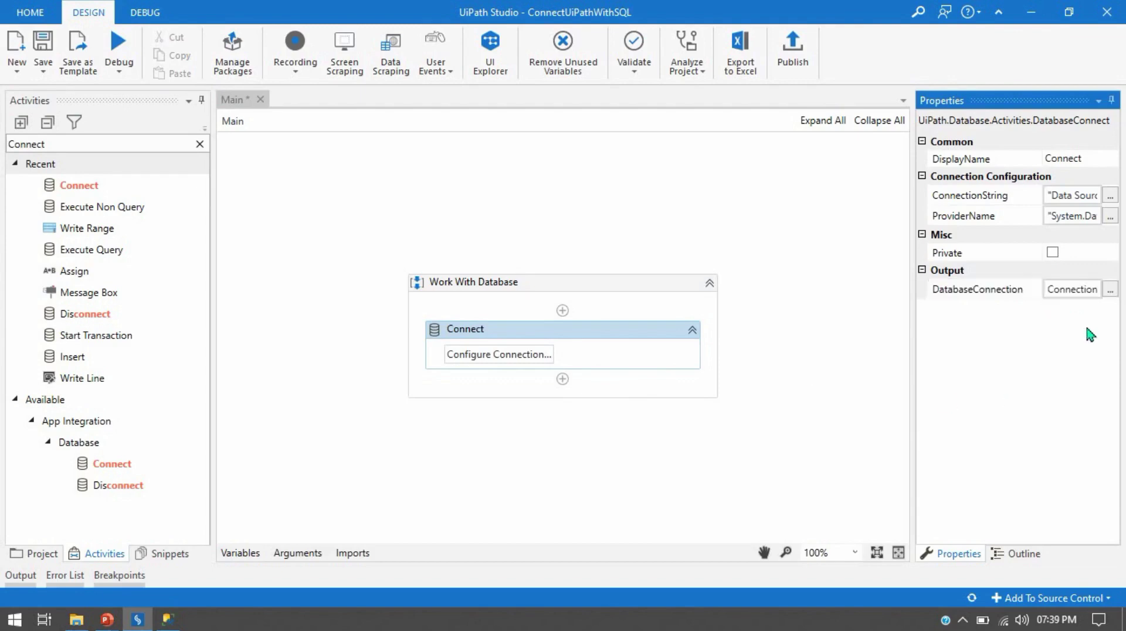
Check the type and scope of the ConnectionString variable in the workflow's variable list, and reselect the Connect activity.
{"action": "left_click", "coordinate": [246, 553]}
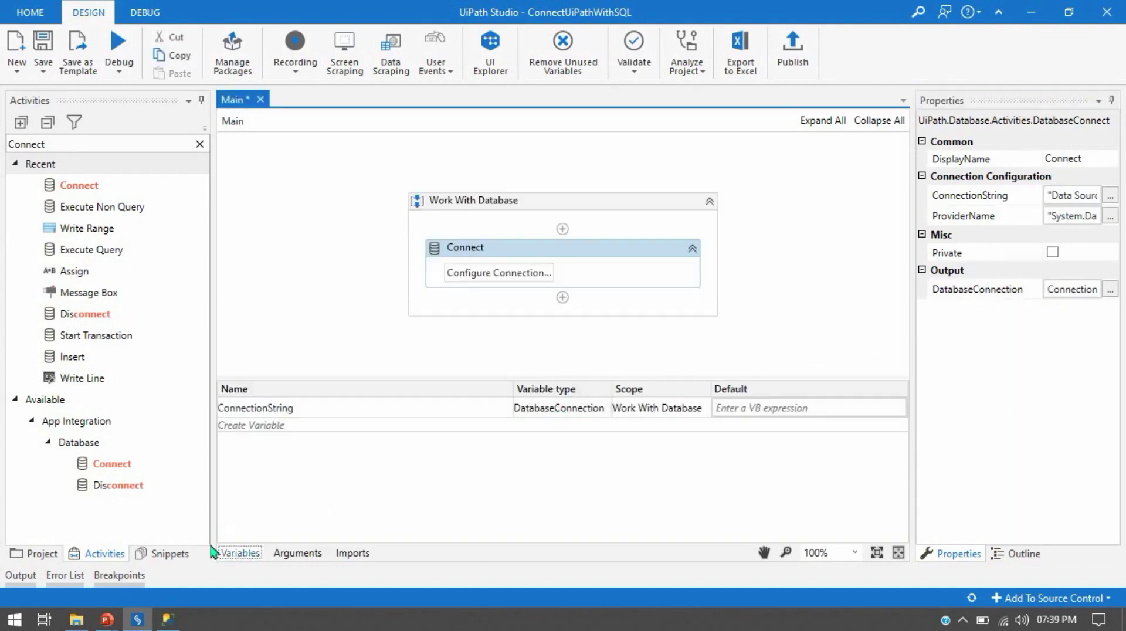
{"action": "left_click", "coordinate": [241, 553]}
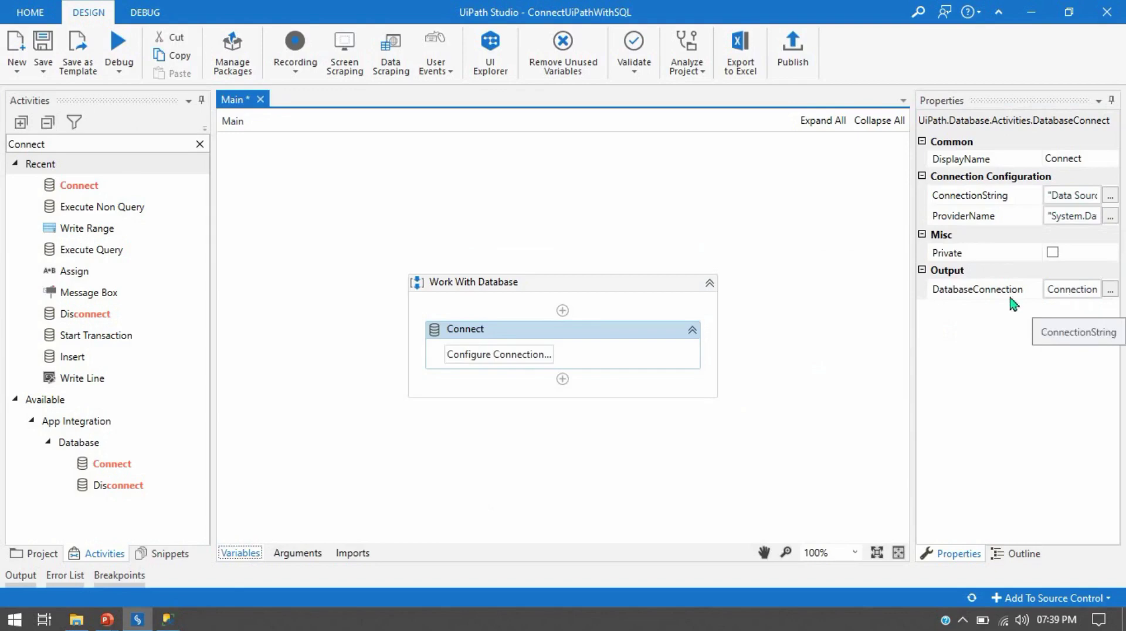
{"action": "left_click", "coordinate": [799, 408]}
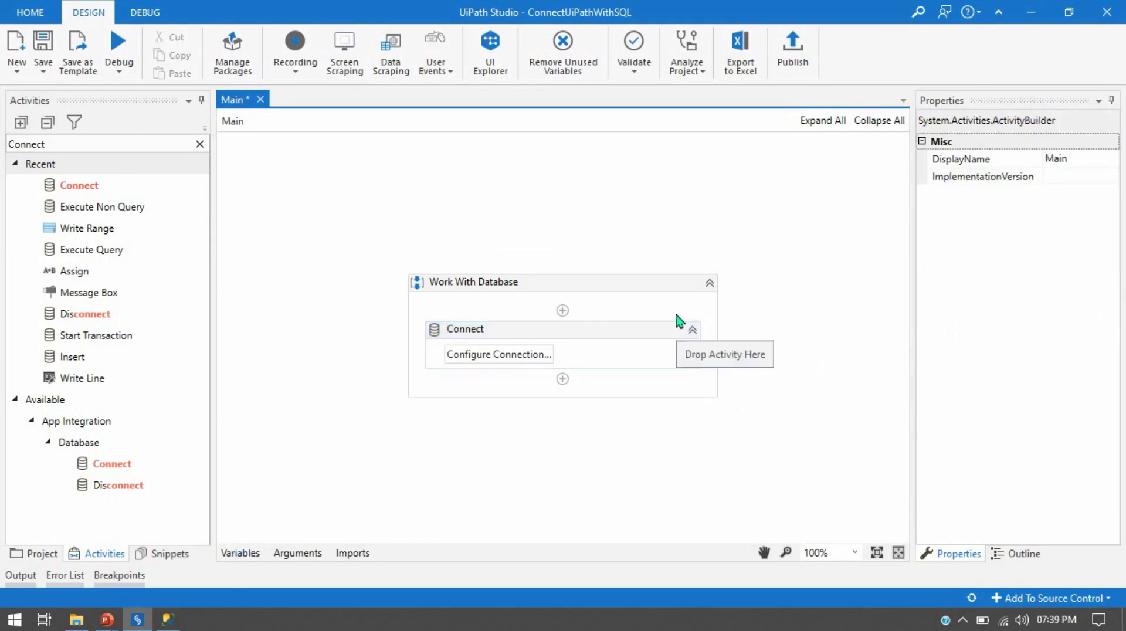
{"action": "left_click", "coordinate": [628, 334]}
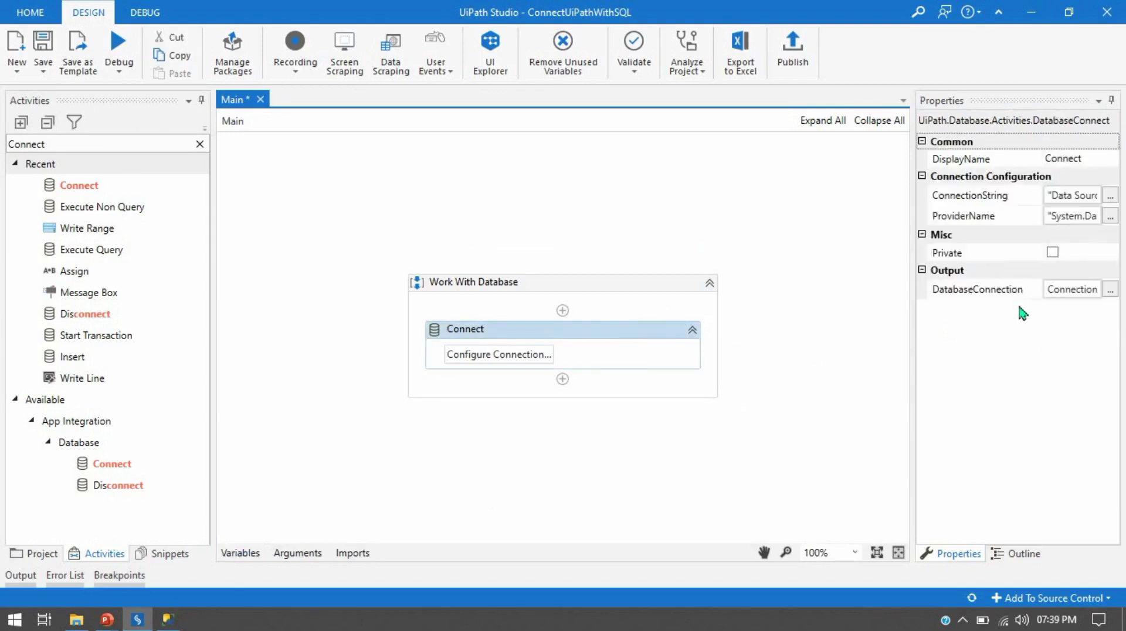